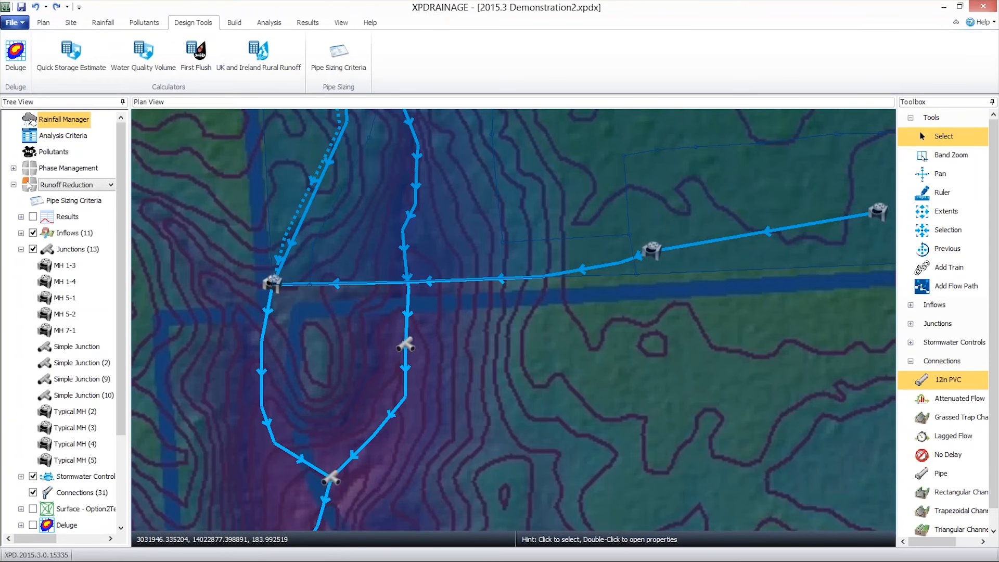
Step: Review the dimensions, inlets and outlets of Simple Junction (2) without changing them
left_click(405, 348)
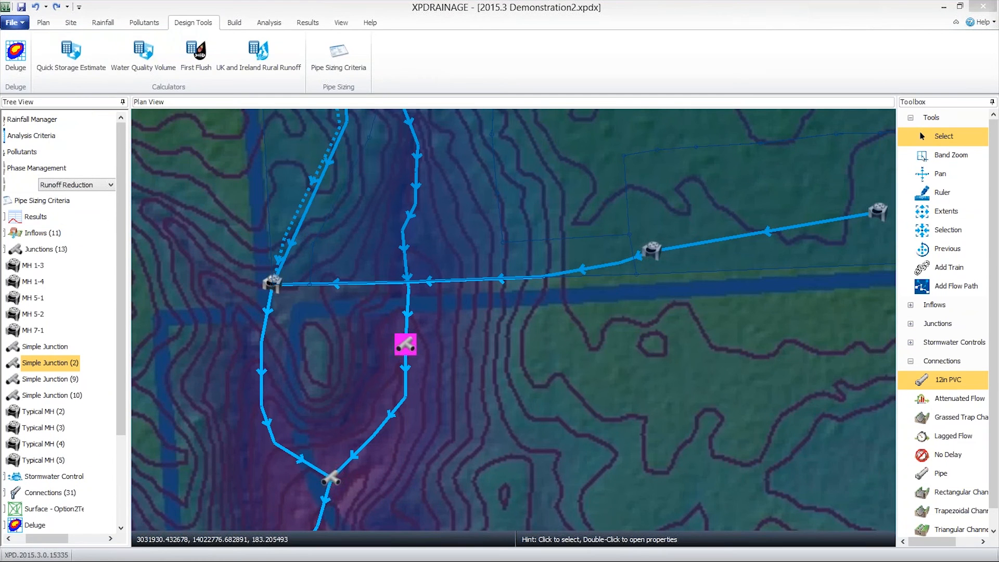
double_click(405, 345)
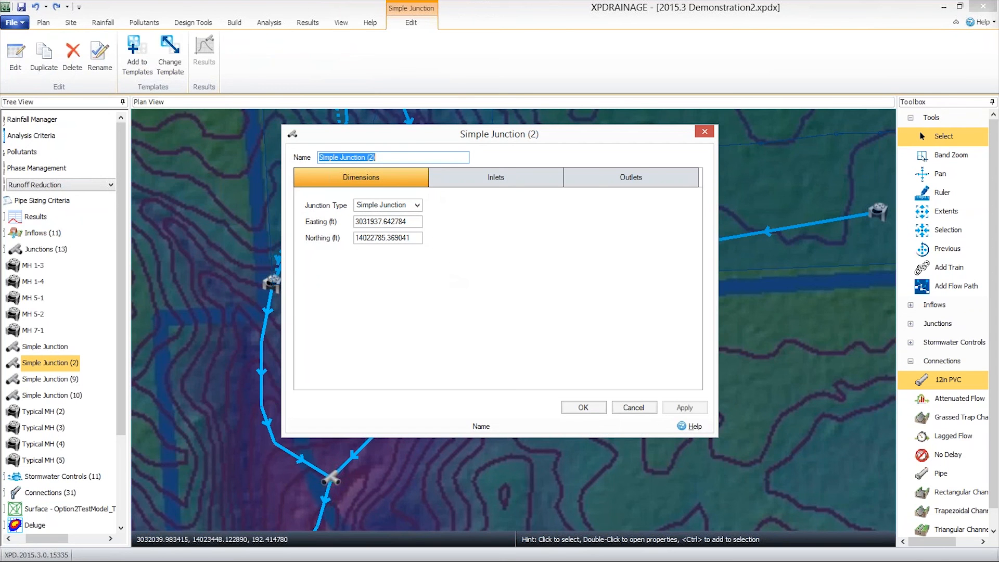
left_click(496, 180)
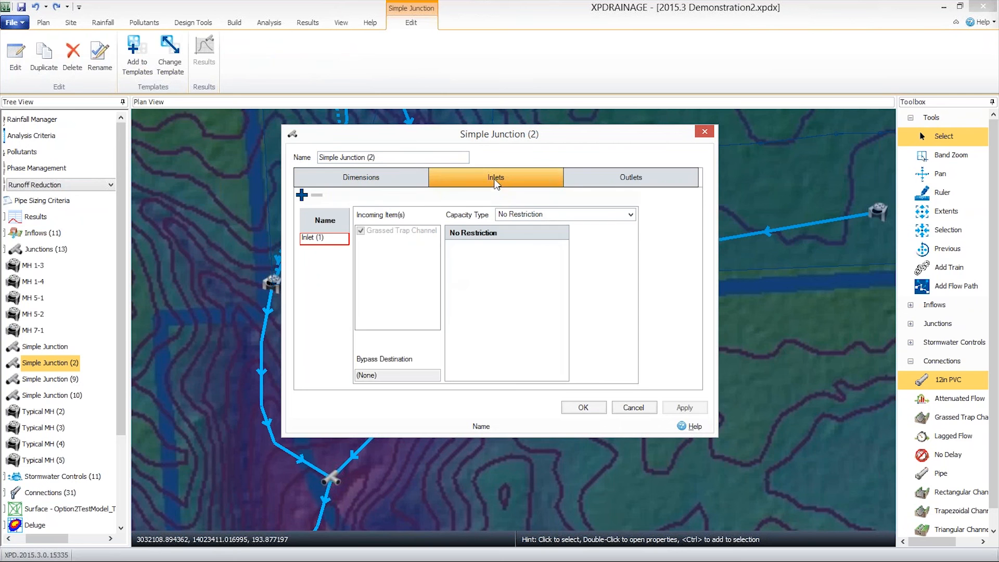
left_click(624, 179)
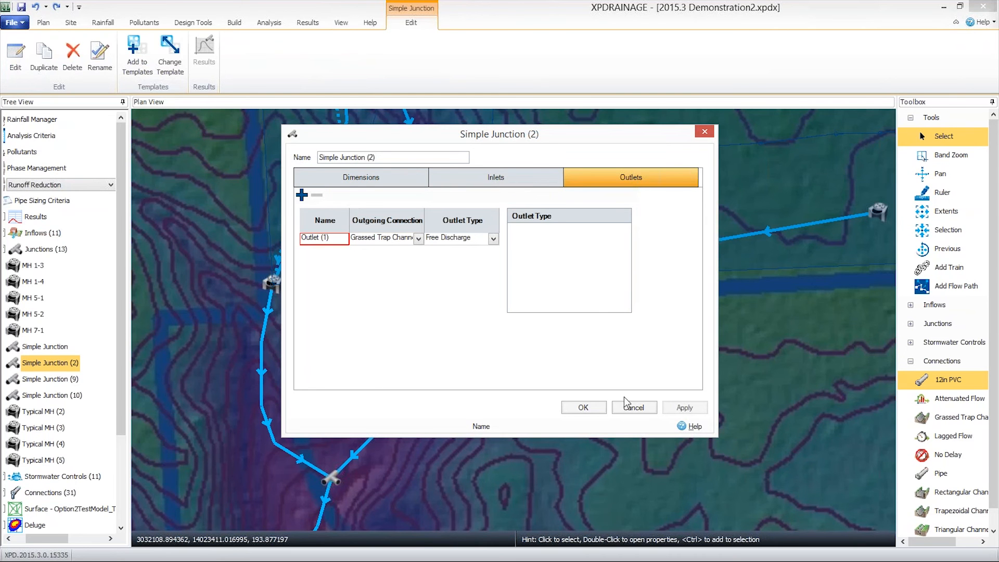
left_click(633, 407)
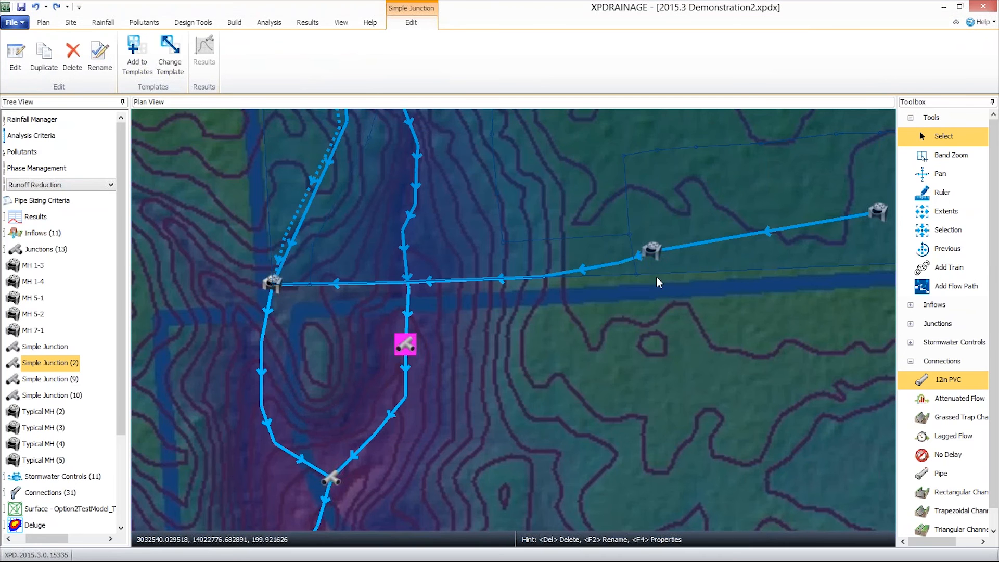
Step: Review the dimensions, inlets and outlets of manhole MH 7-1 without changing them
left_click(651, 251)
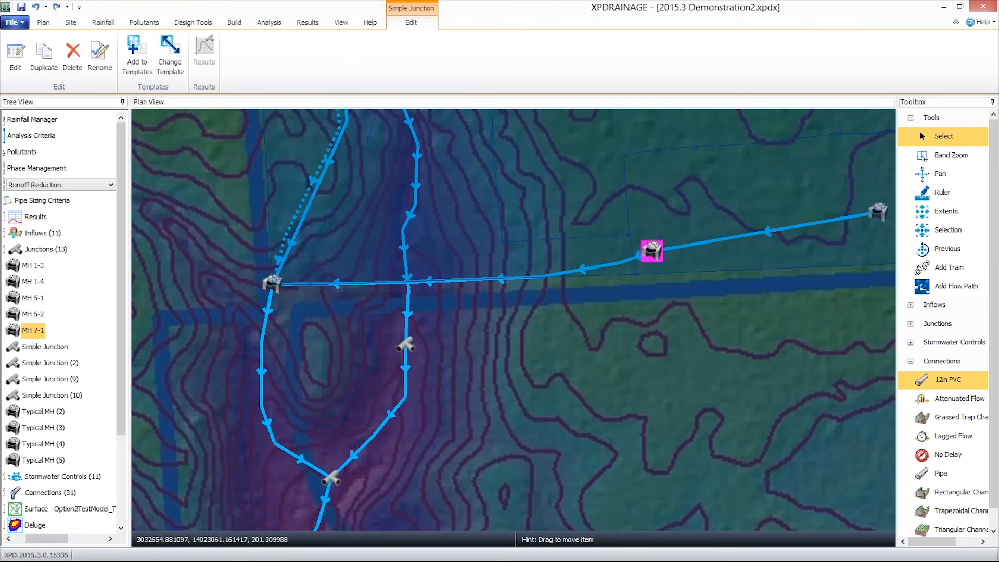
double_click(651, 251)
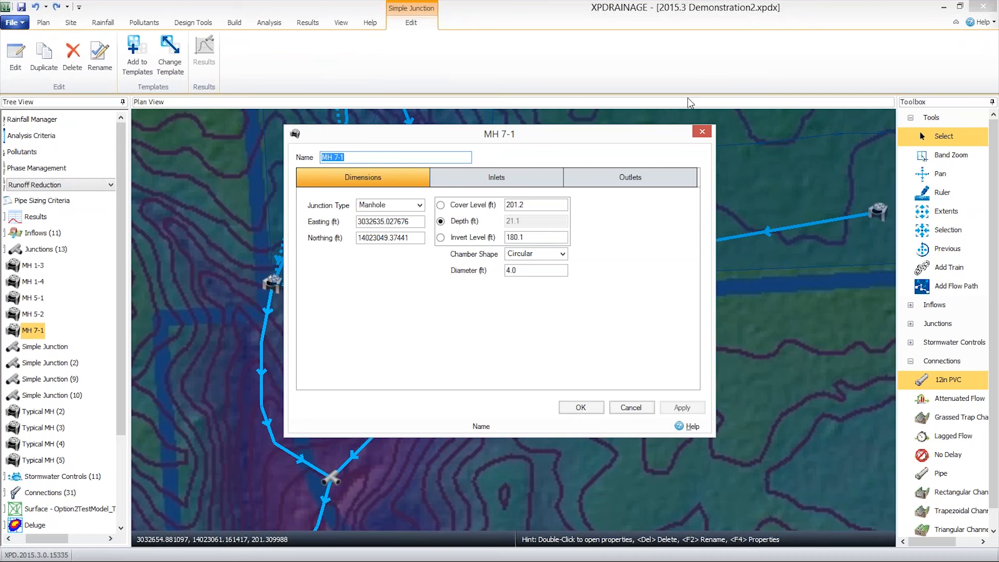
left_click(517, 178)
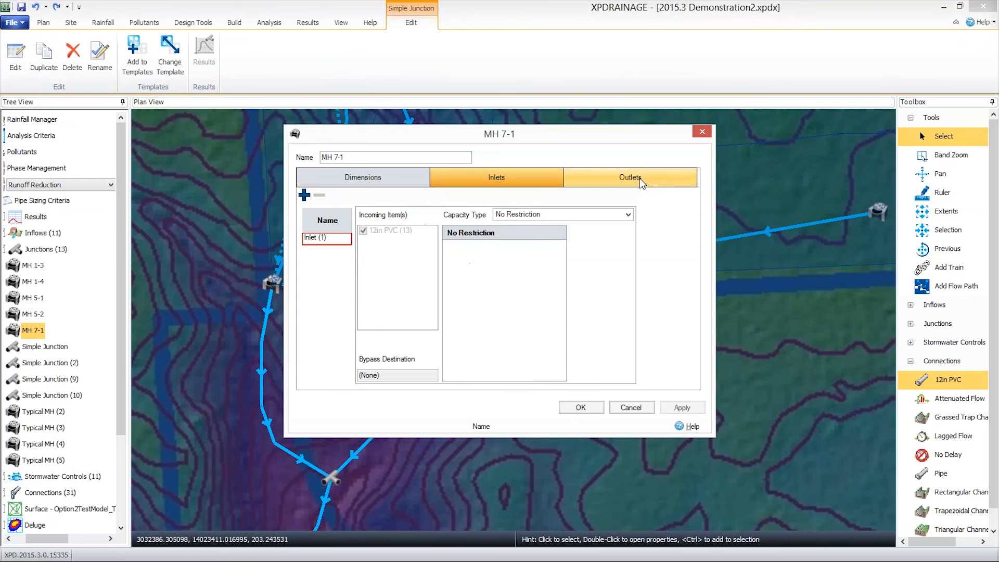
left_click(639, 178)
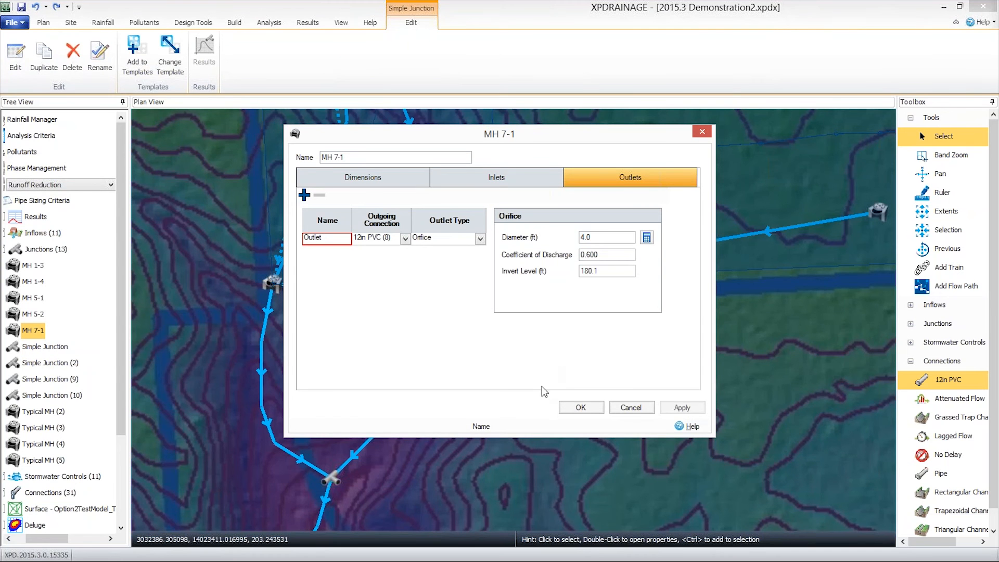
left_click(631, 407)
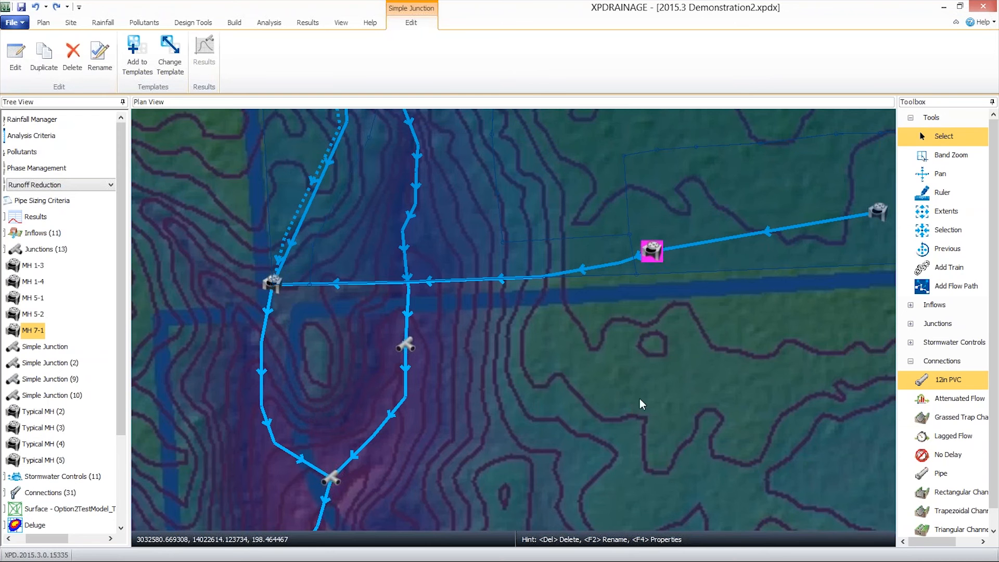
Step: Add a flow train of five 4ft Dia MH junctions running diagonally southwest from just southeast of MH 7-1, and end the train
left_click(911, 325)
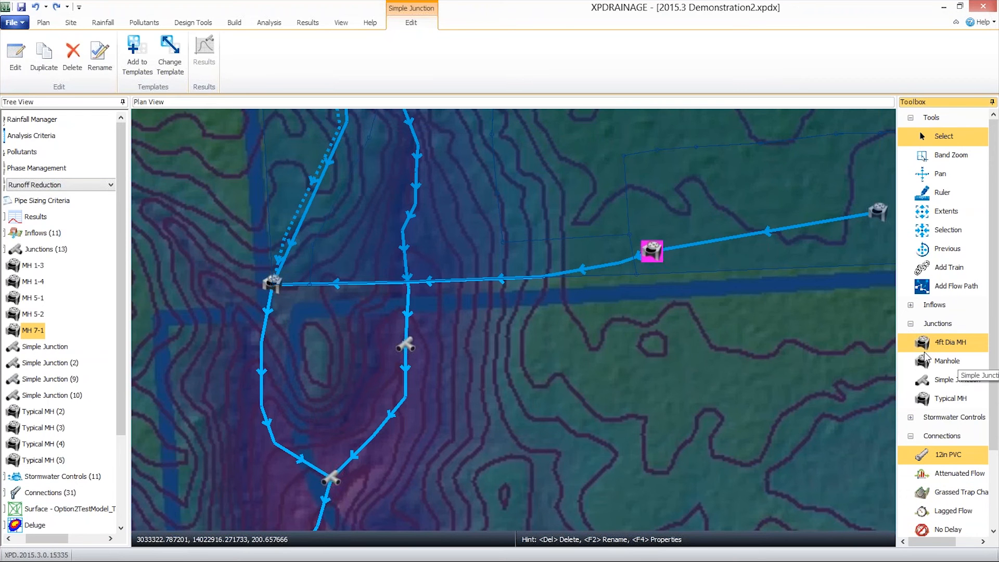
left_click(235, 23)
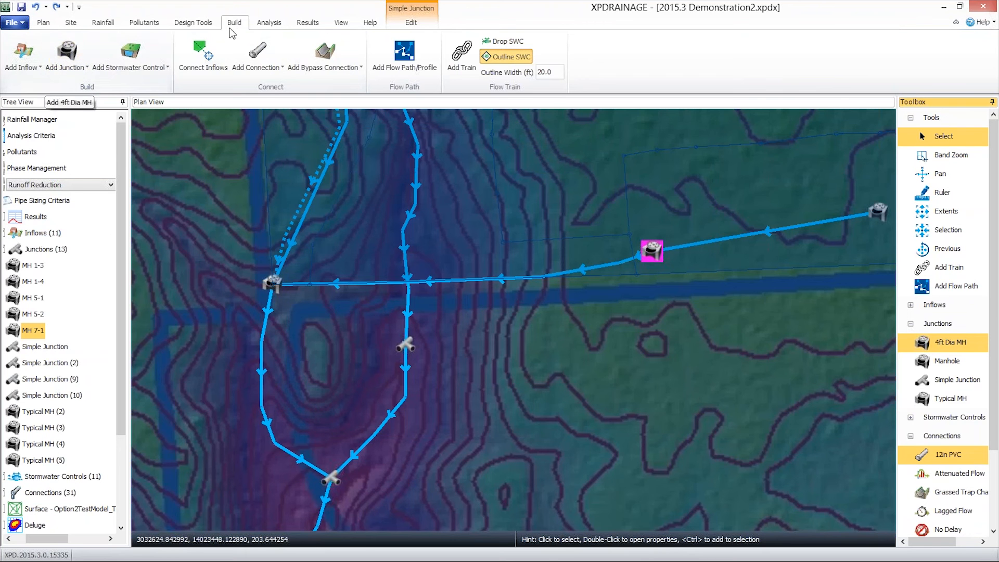
left_click(460, 63)
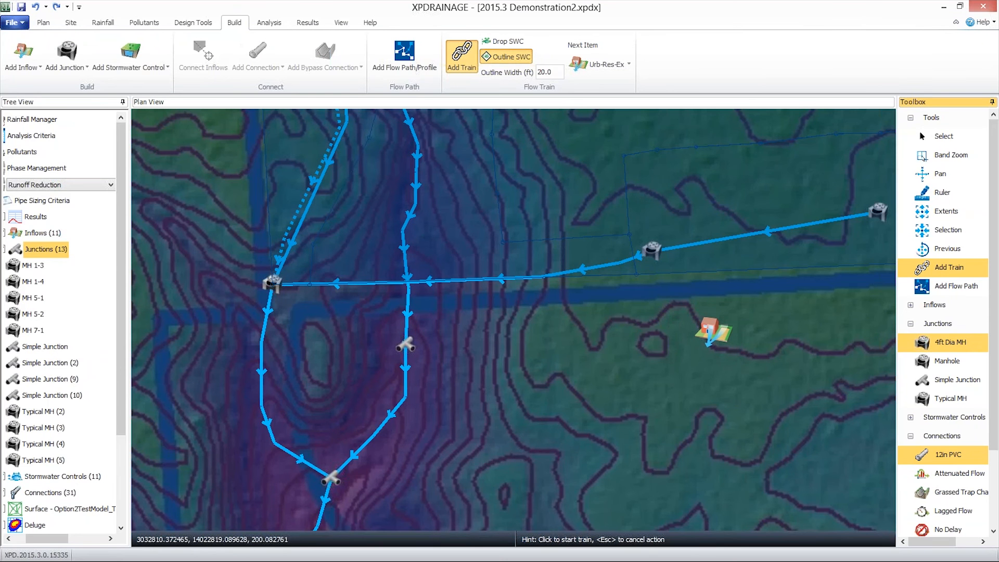
left_click(629, 65)
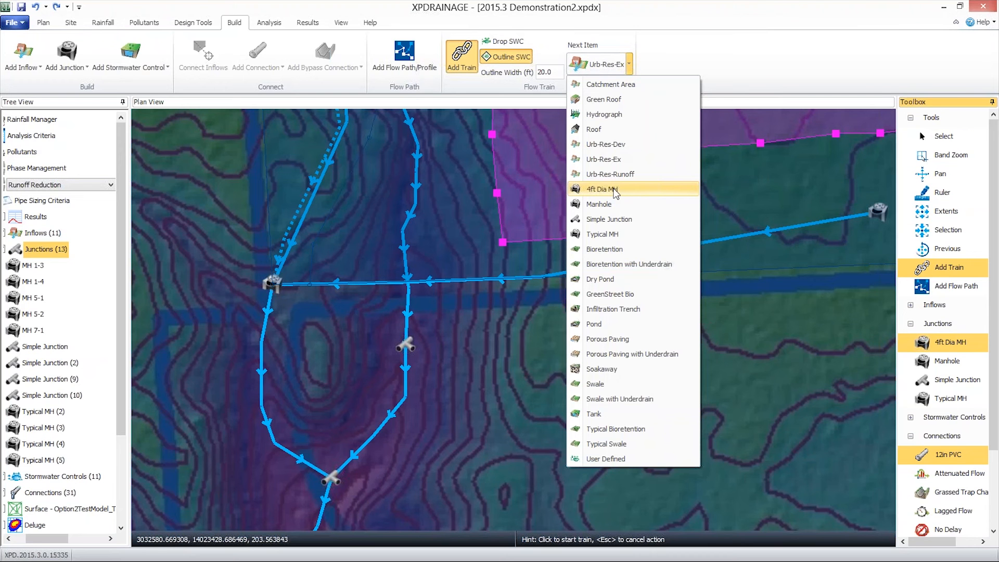
left_click(615, 190)
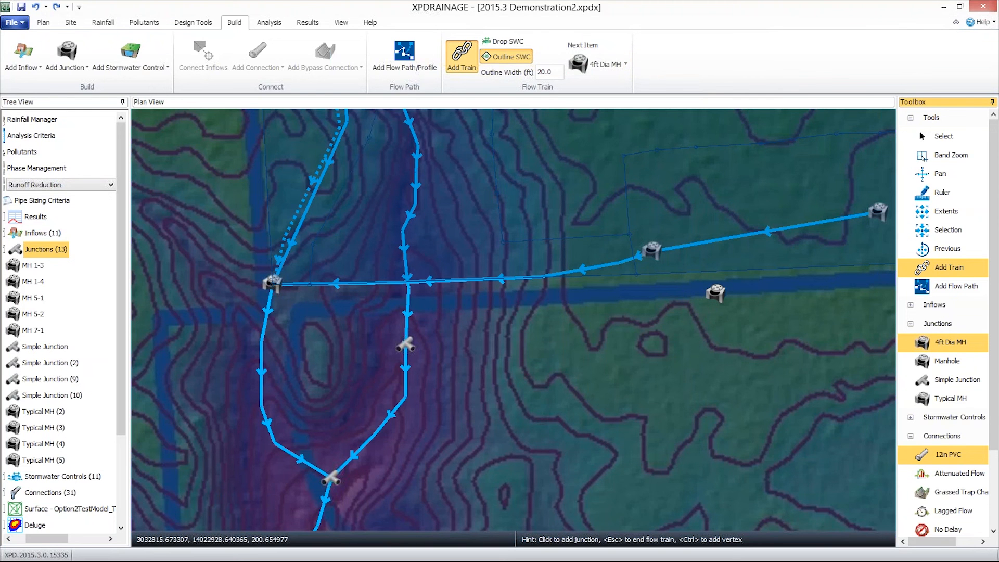
left_click(716, 293)
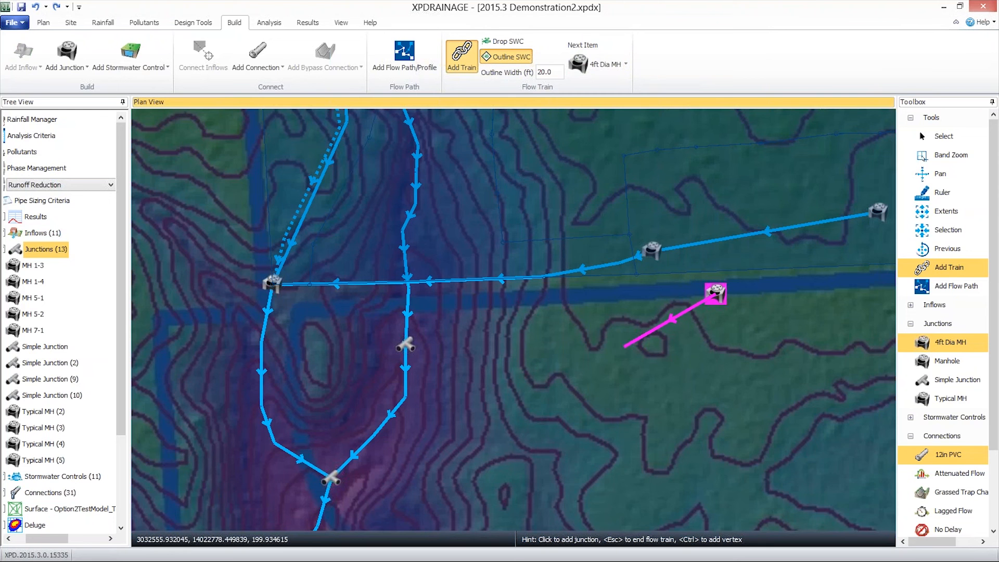
left_click(623, 346)
left_click(557, 385)
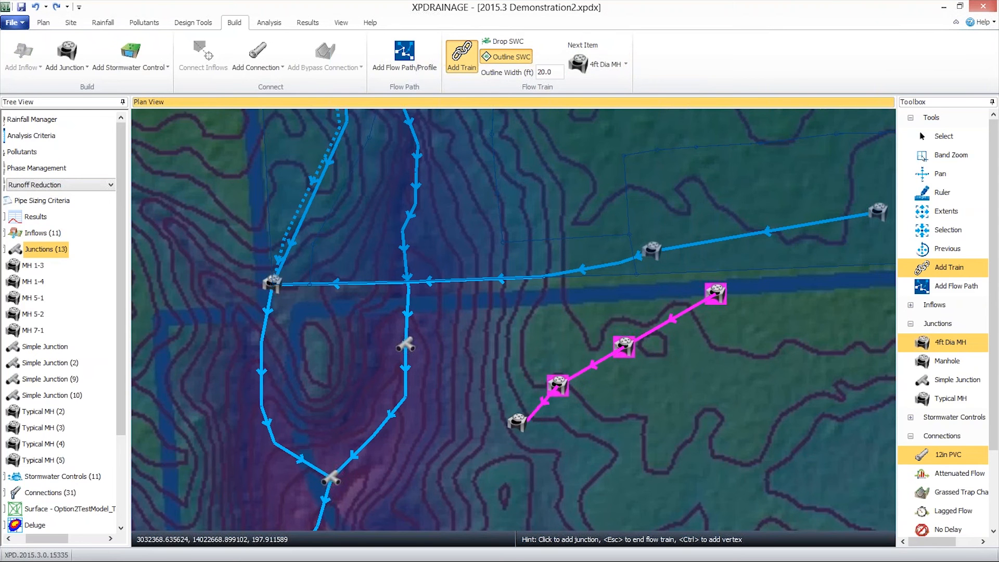
left_click(513, 417)
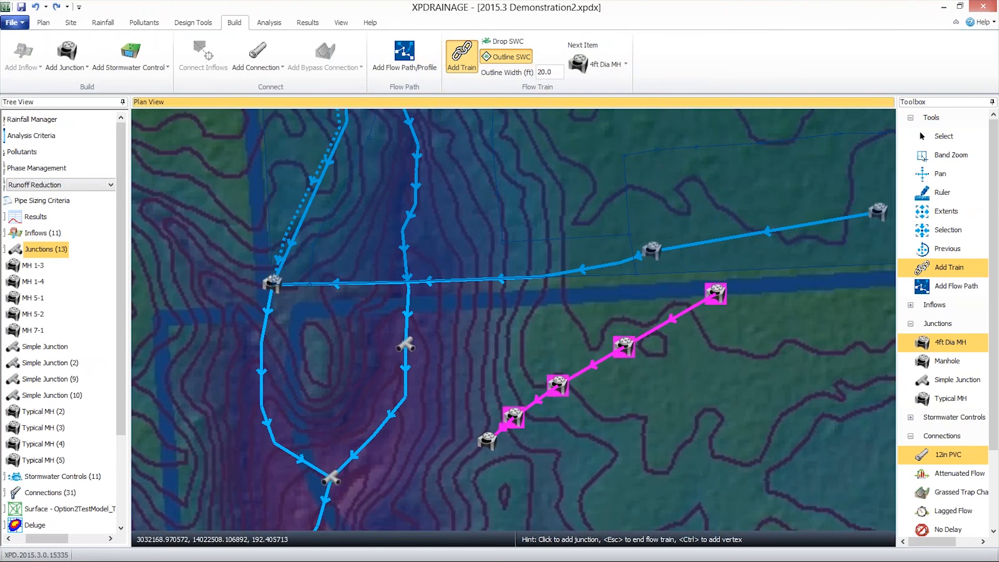
left_click(491, 442)
right_click(491, 443)
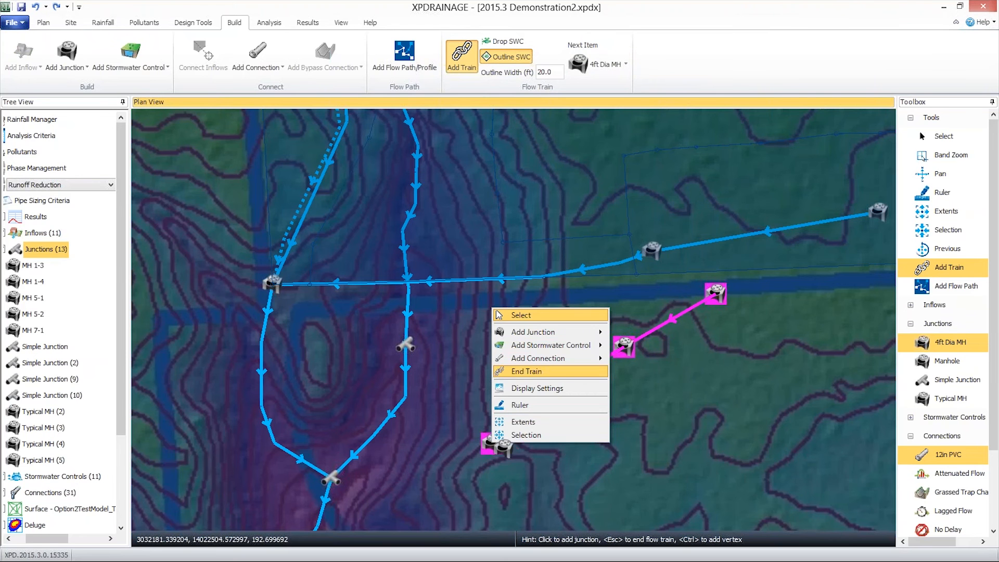
left_click(568, 374)
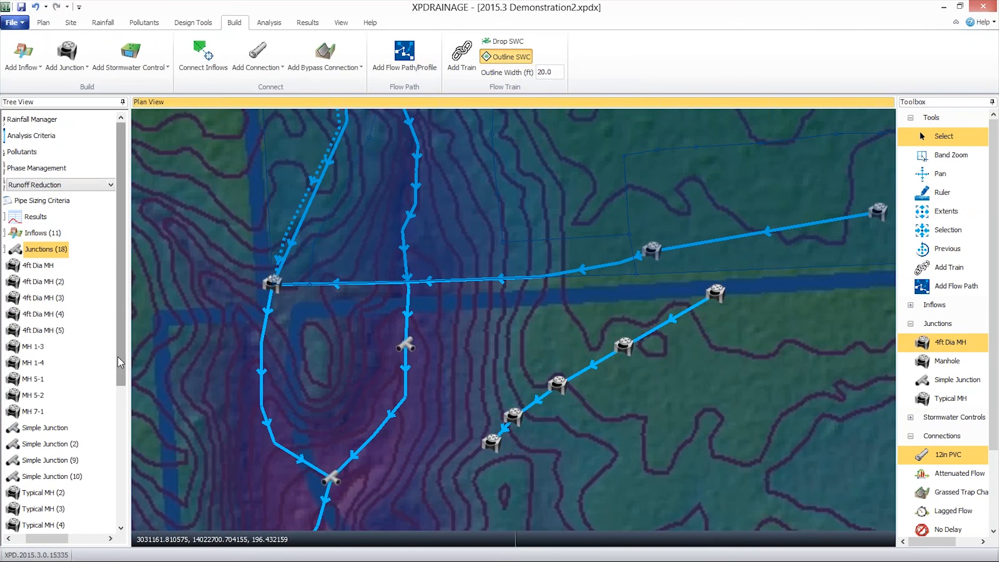
Step: Show the profile of the Train flow path, enlarge its window to examine the pipes and manholes, and close it
scroll(117, 370, "down", 5)
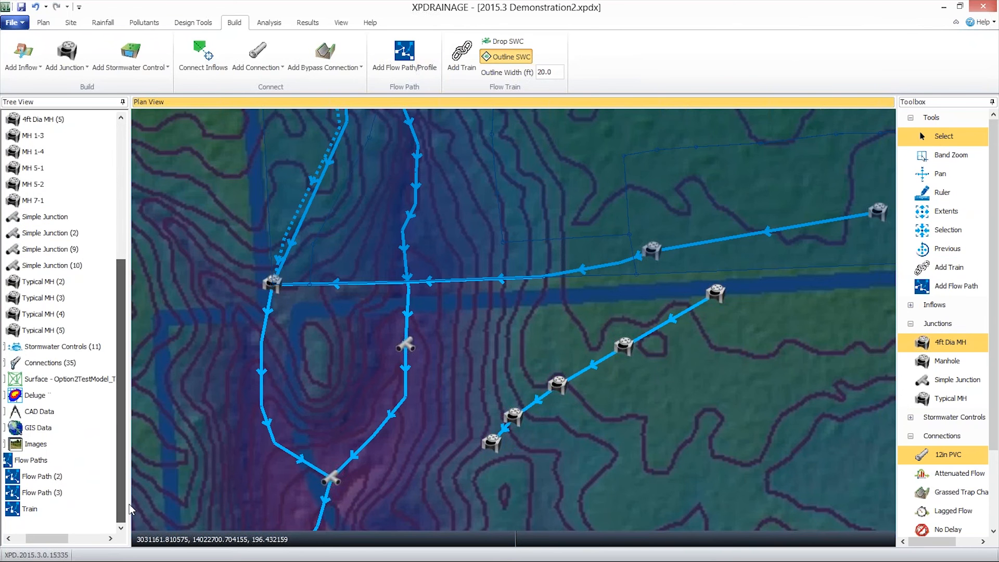
left_click(15, 512)
right_click(14, 512)
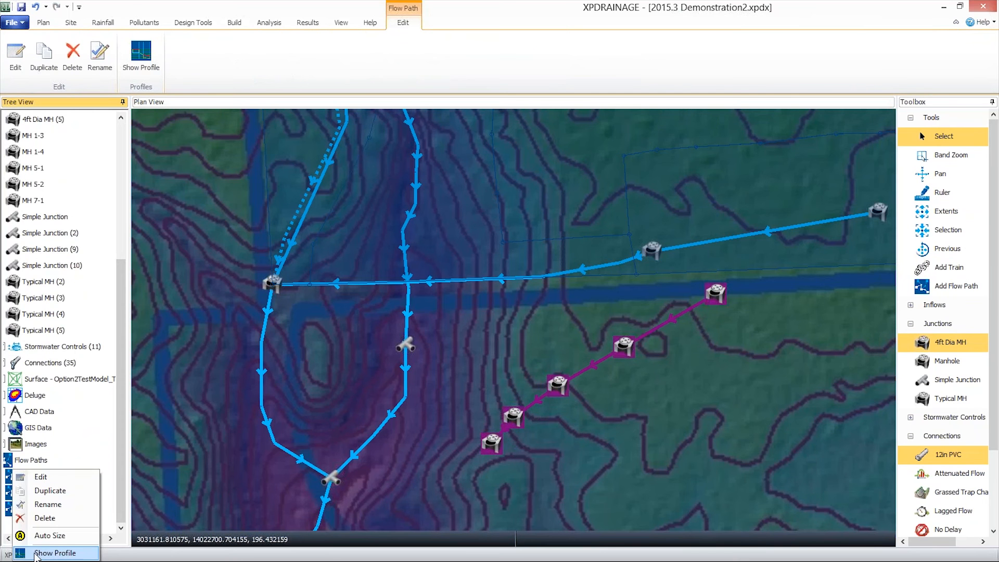
left_click(23, 504)
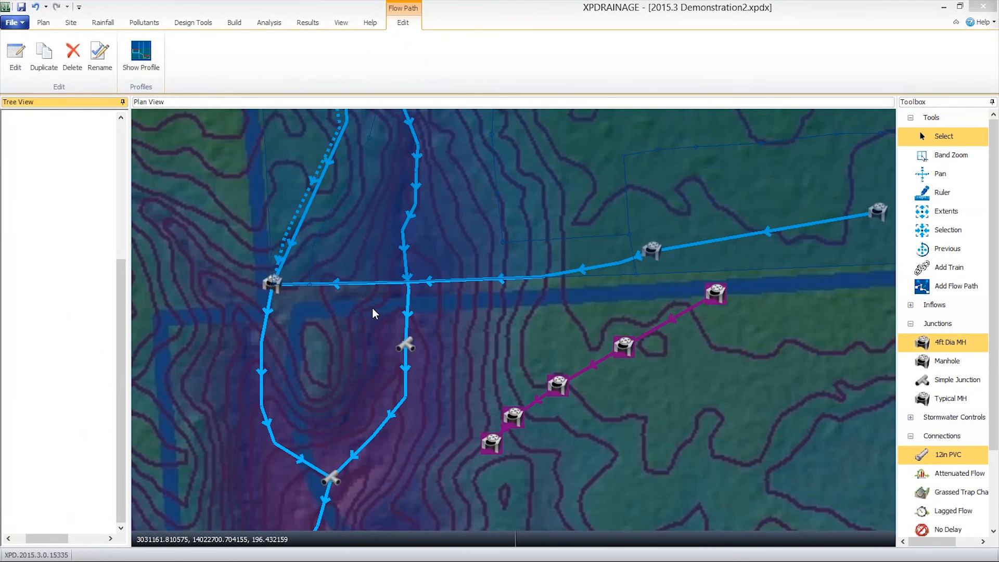
left_click_drag(477, 148, 345, 113)
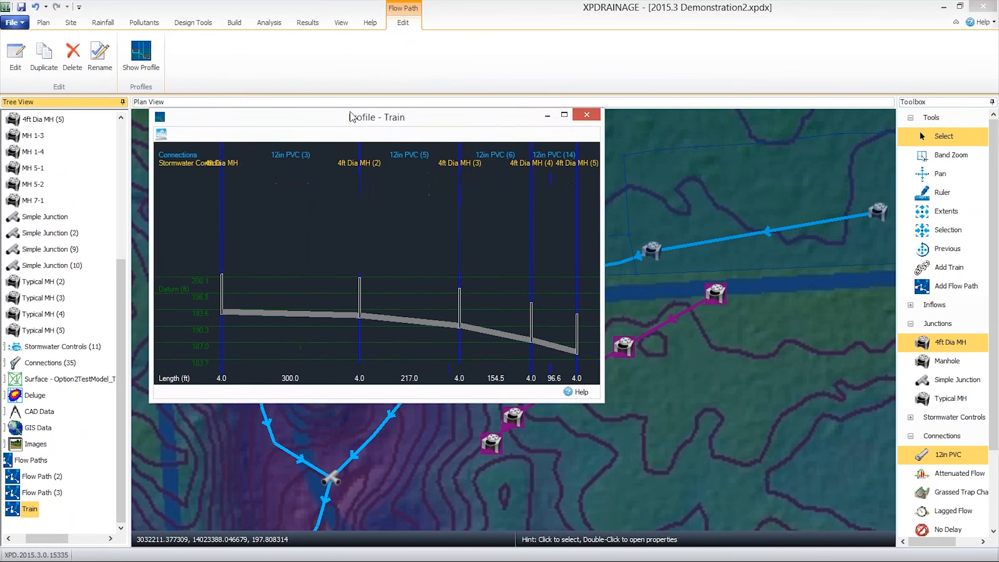
left_click_drag(594, 394, 786, 474)
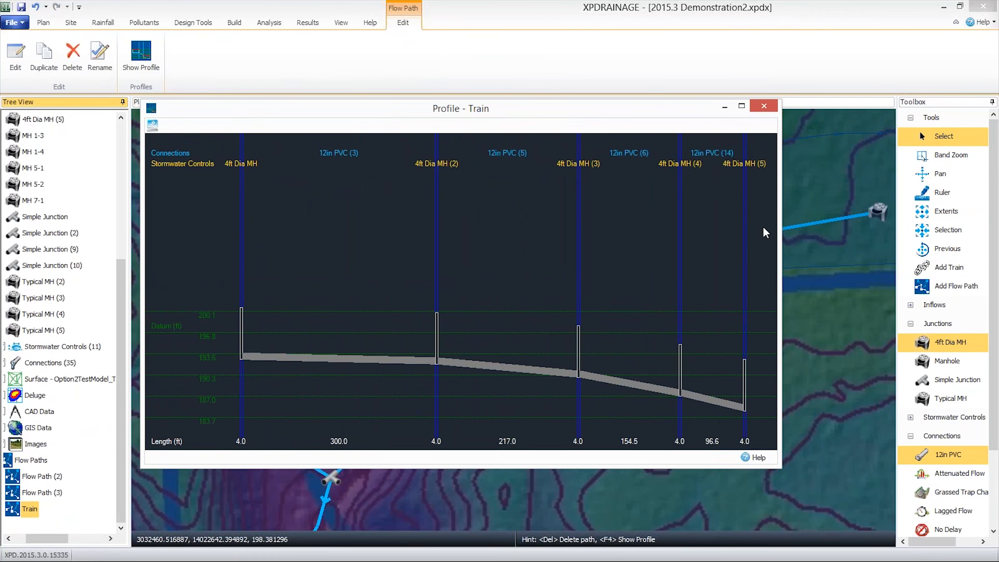
left_click(765, 107)
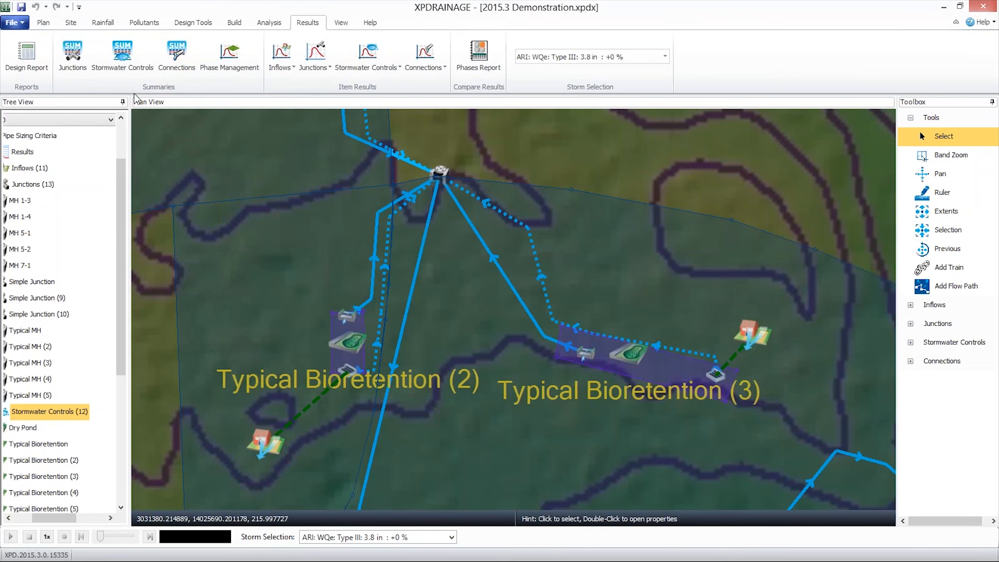
Step: View the summary results for the junctions and for the stormwater controls
left_click(74, 55)
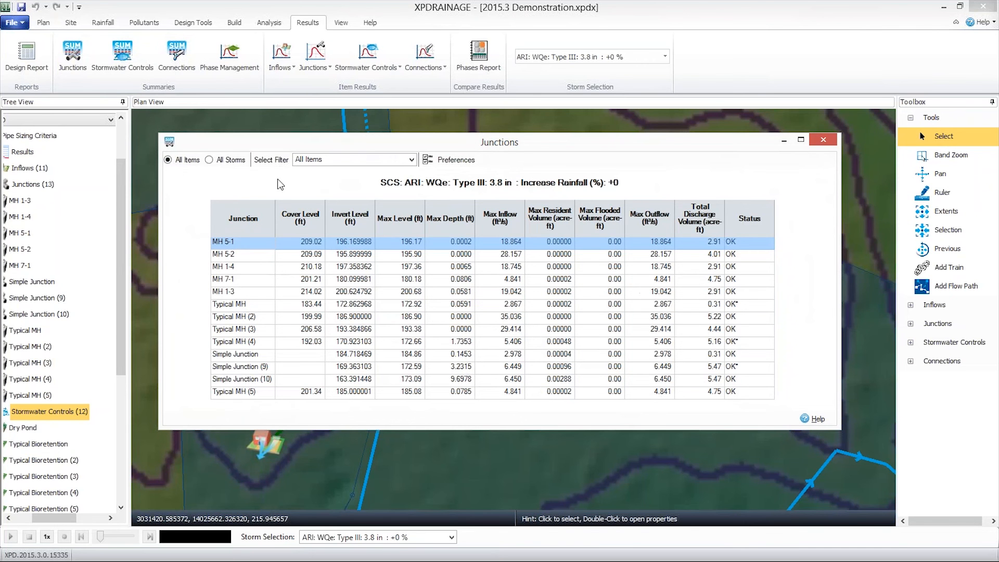
left_click(128, 58)
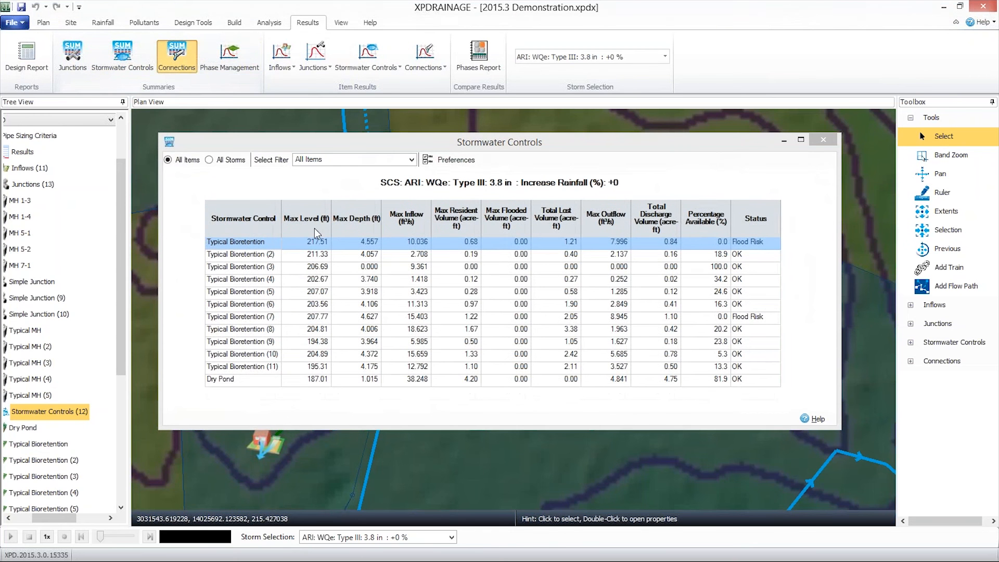
Step: View the connections summary across all storms for the pipe 12in PVC (10)
left_click(209, 160)
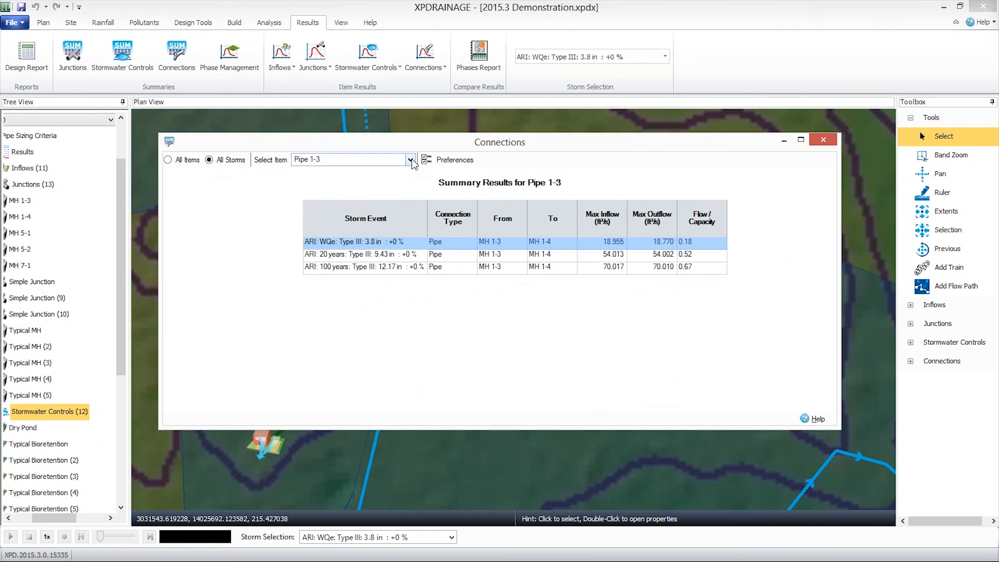
left_click(410, 159)
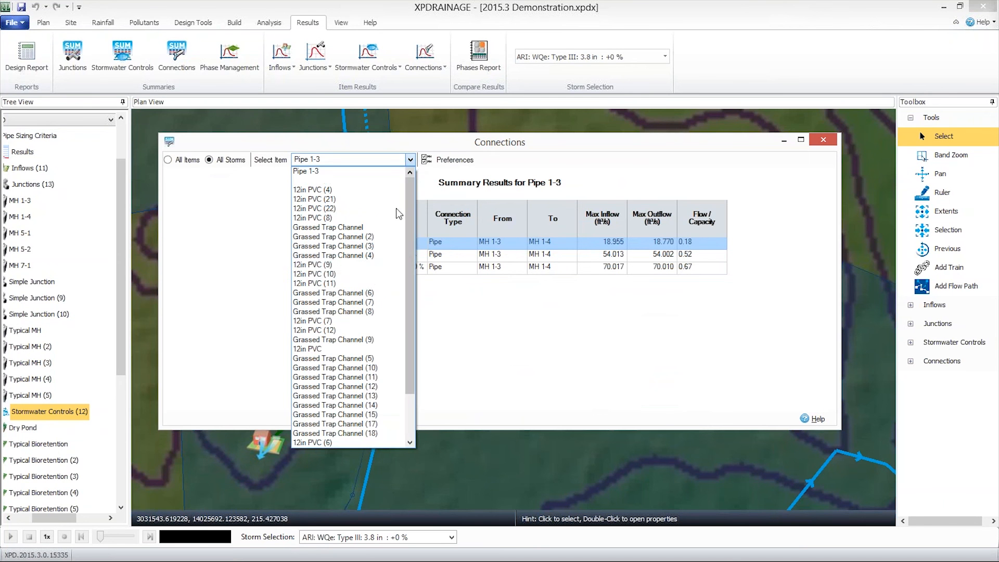
left_click(368, 276)
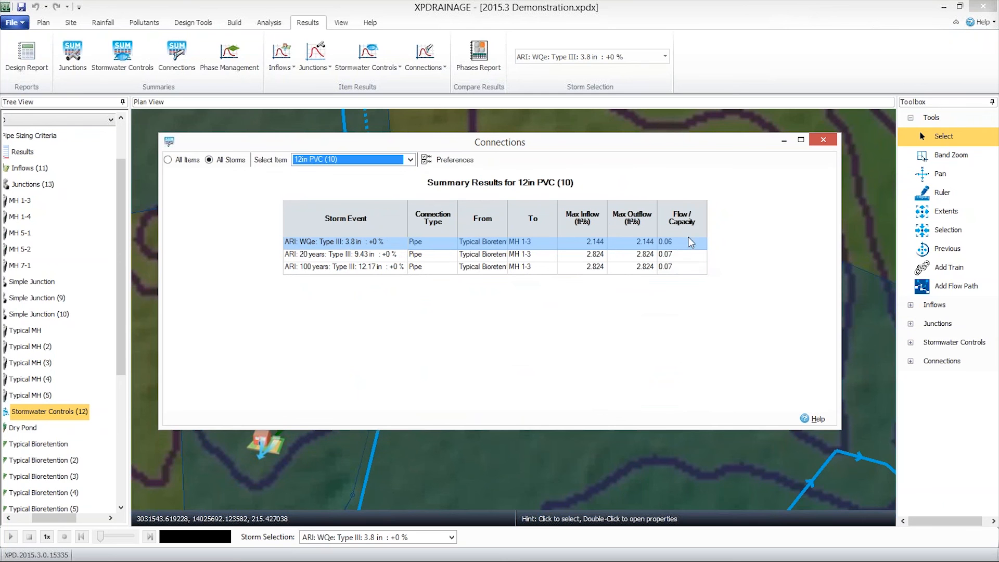